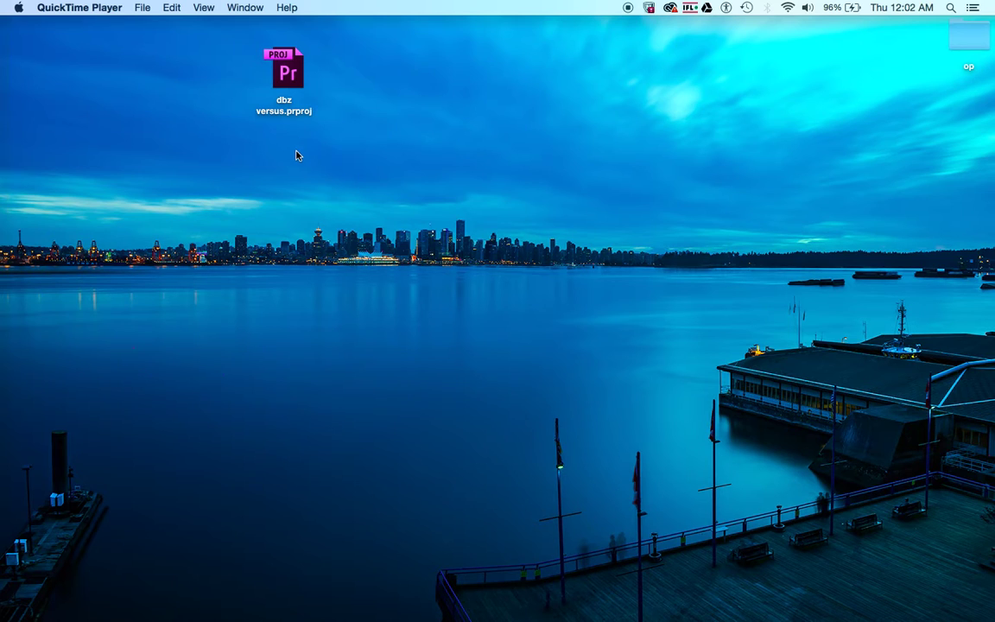
# Launch Media Encoder from the Dock and shift its window aside
pyautogui.moveTo(572, 596)
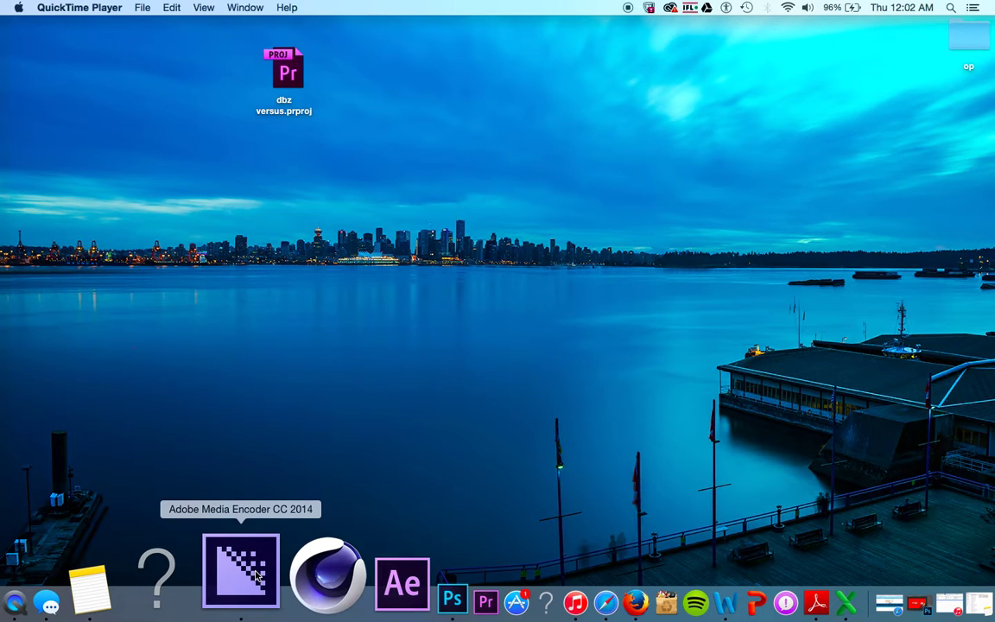
pyautogui.click(257, 577)
pyautogui.moveTo(308, 97); pyautogui.dragTo(436, 6)
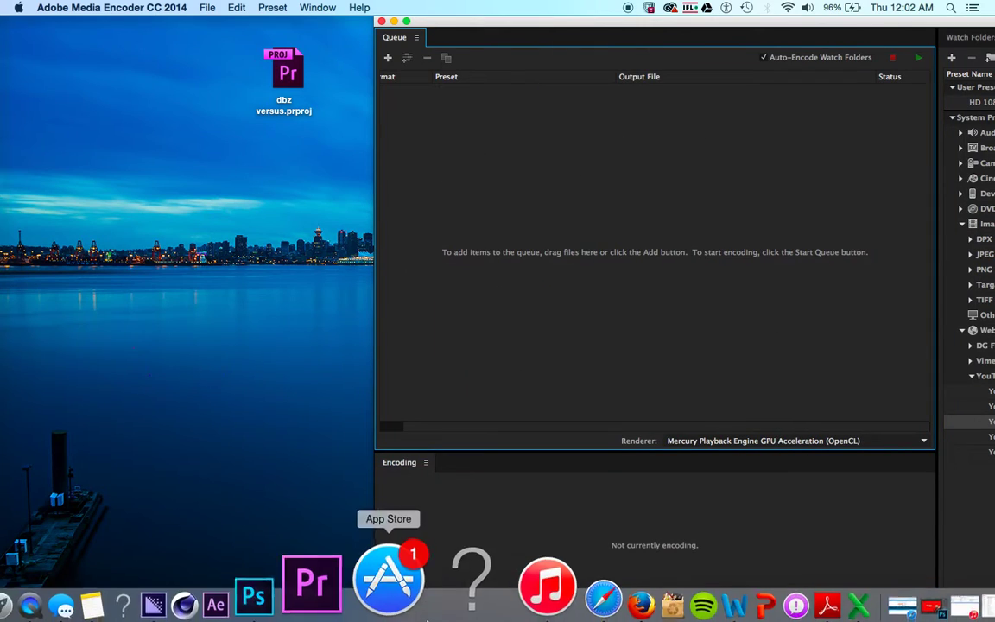
# Retry loading the Creative Cloud apps list after the download error
pyautogui.click(671, 7)
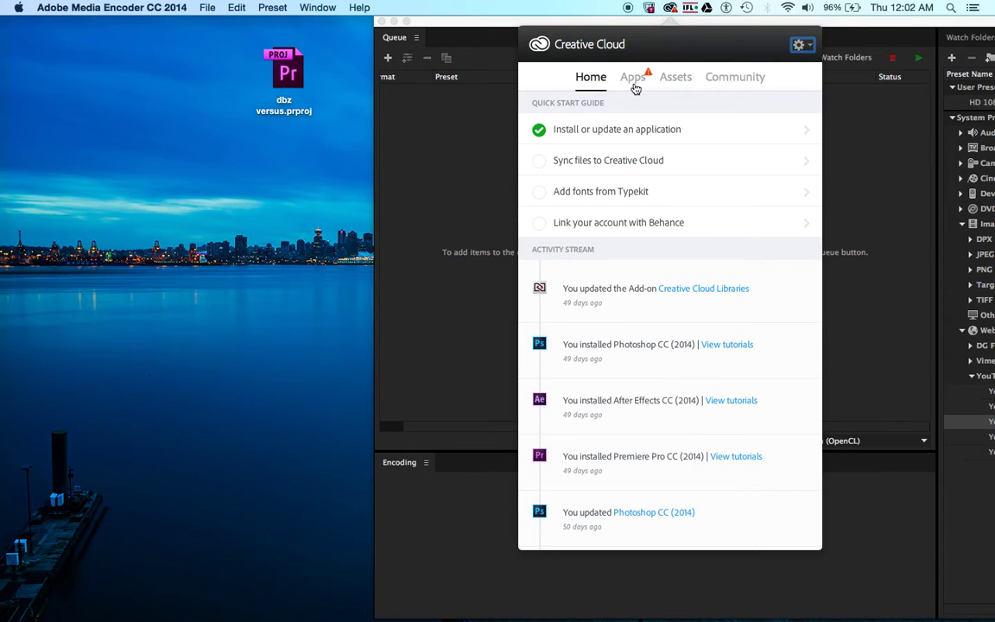
pyautogui.click(631, 78)
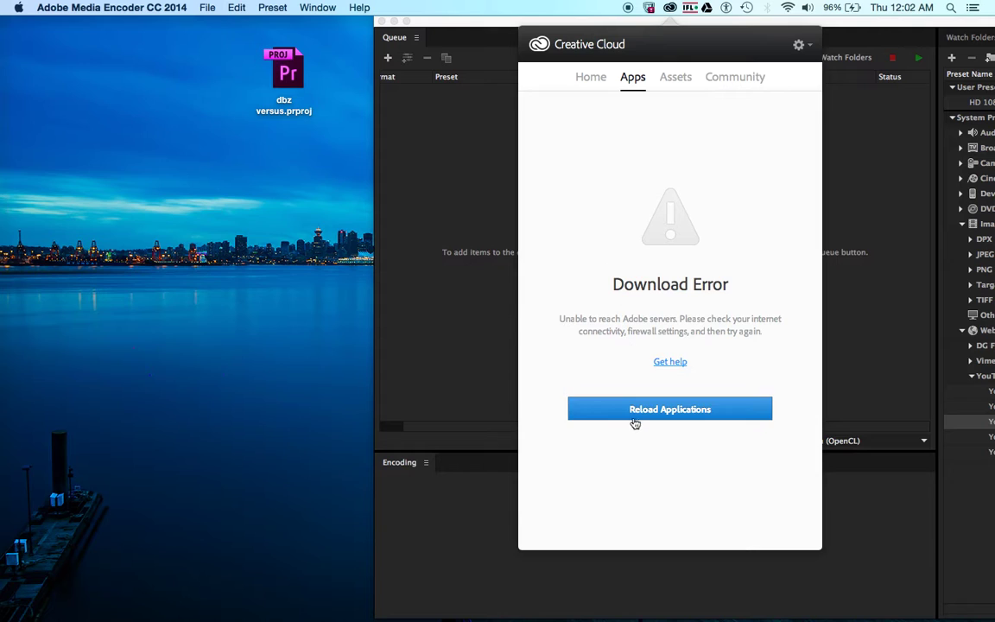
pyautogui.click(634, 414)
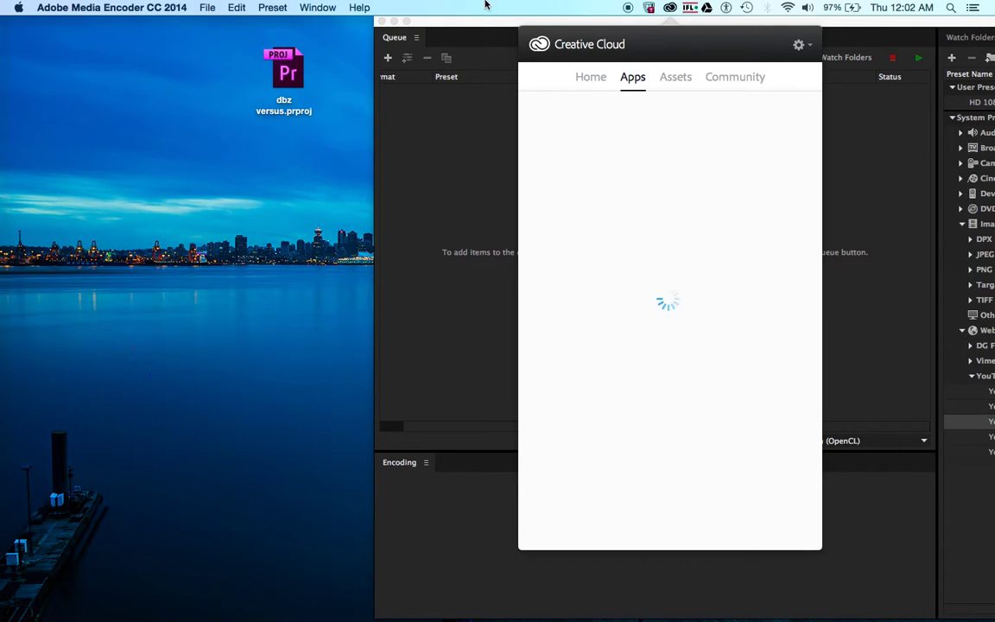
# Add dbz versus.prproj to the Media Encoder queue and enlarge the window
pyautogui.moveTo(468, 23)
pyautogui.mouseDown()
pyautogui.moveTo(499, 127)
pyautogui.moveTo(469, 6)
pyautogui.mouseUp()
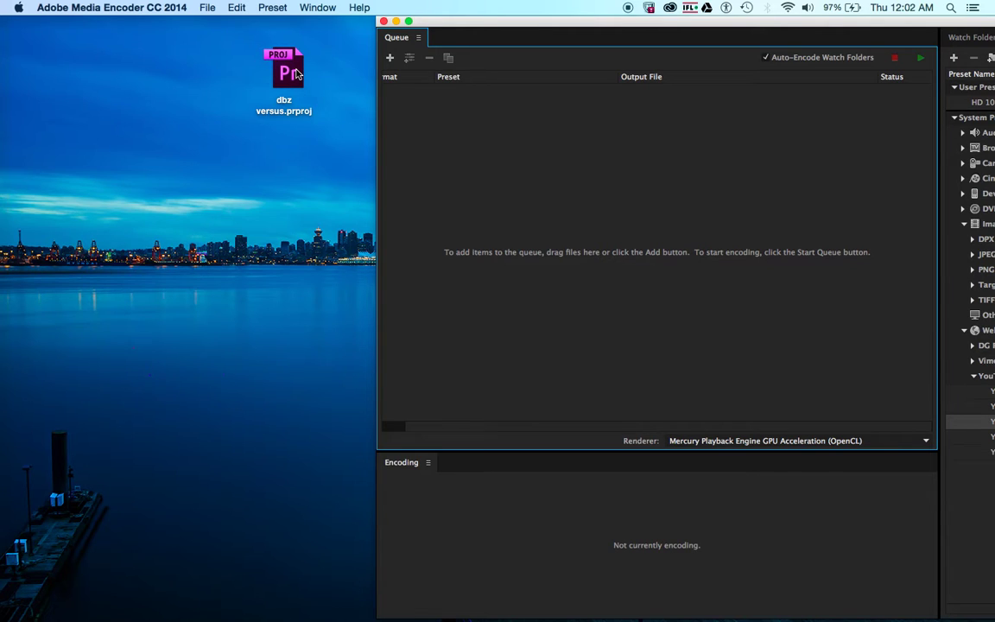
pyautogui.moveTo(296, 74); pyautogui.dragTo(544, 190)
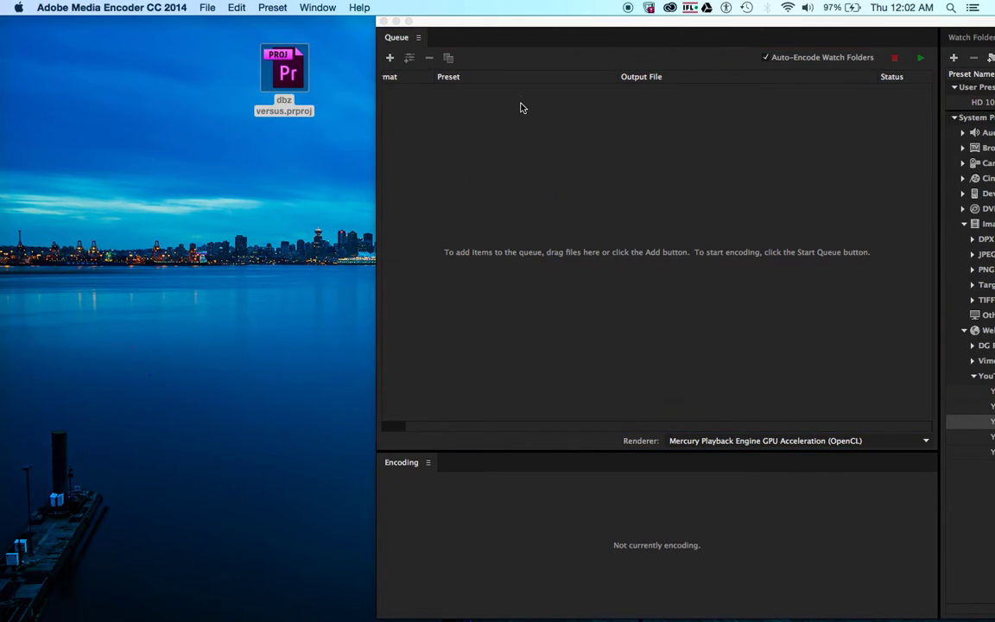
pyautogui.moveTo(517, 27); pyautogui.dragTo(144, 6)
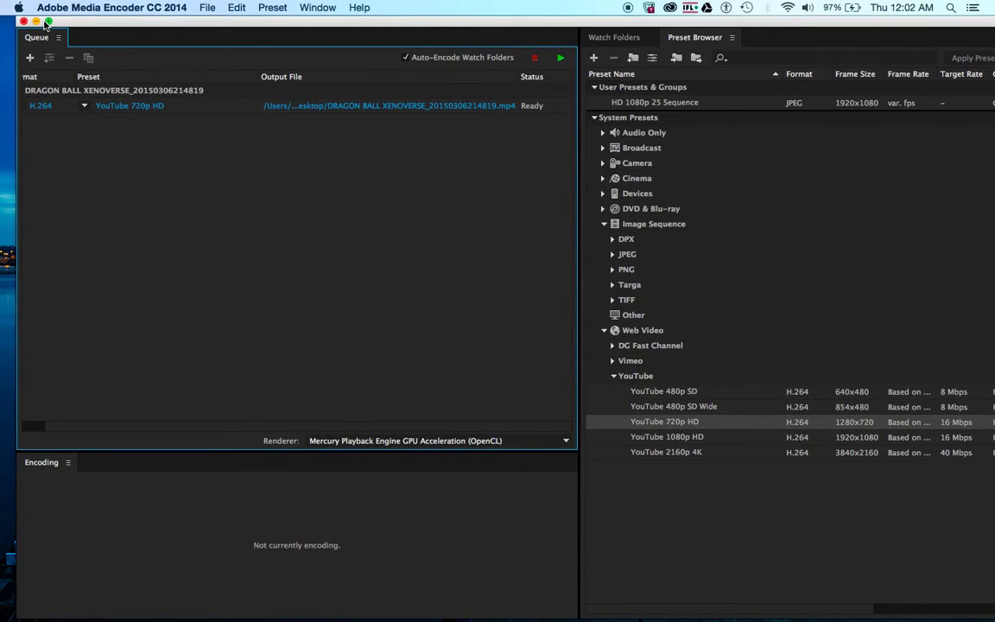
pyautogui.click(47, 22)
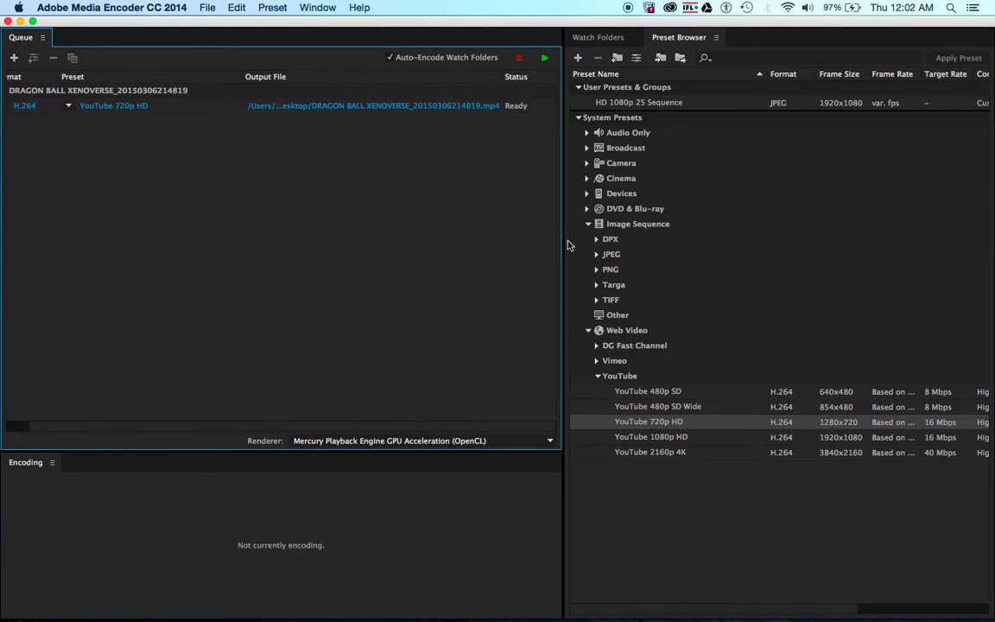
# Apply the YouTube 1080p HD preset to the queued project and start encoding
pyautogui.click(665, 436)
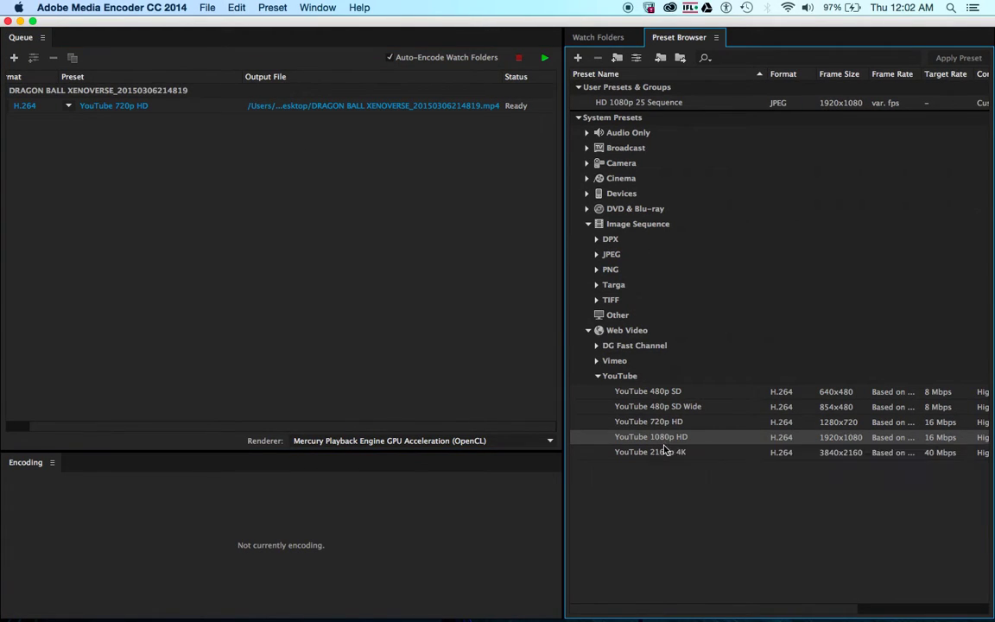
pyautogui.click(673, 421)
pyautogui.click(665, 406)
pyautogui.click(672, 420)
pyautogui.moveTo(660, 442)
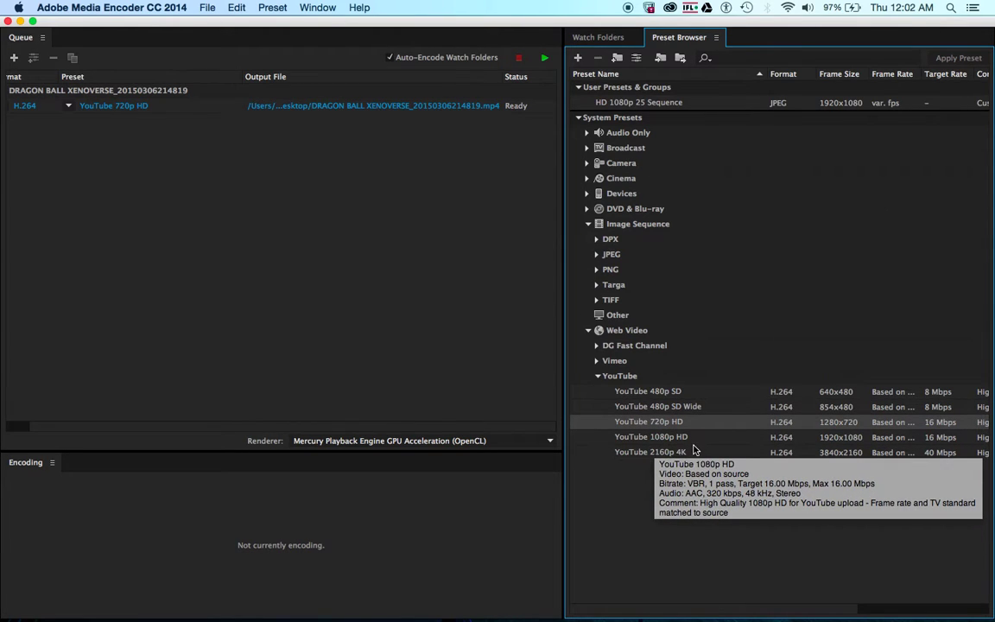
pyautogui.moveTo(693, 450)
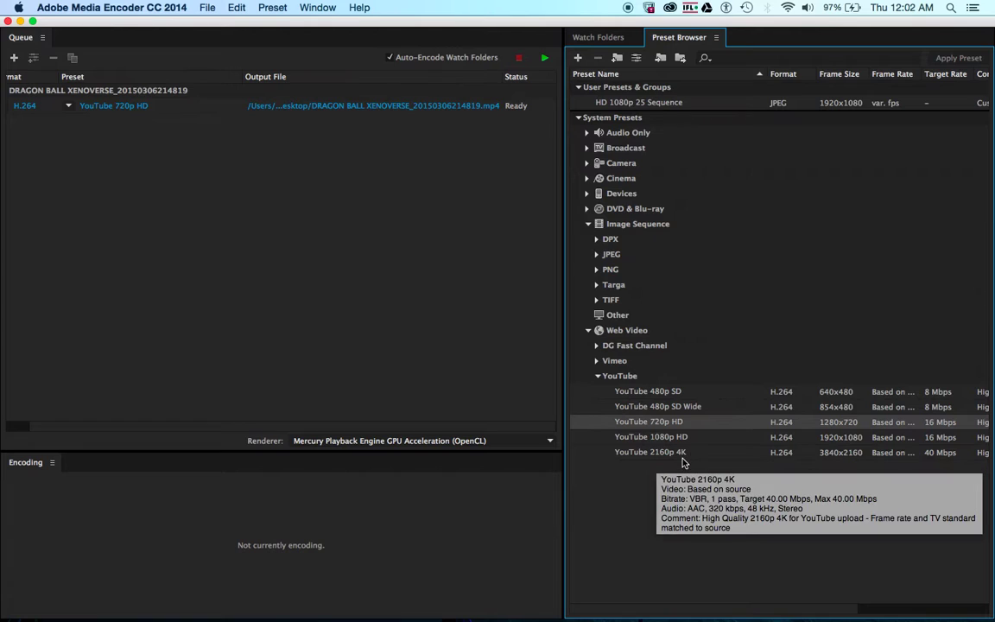
pyautogui.click(696, 433)
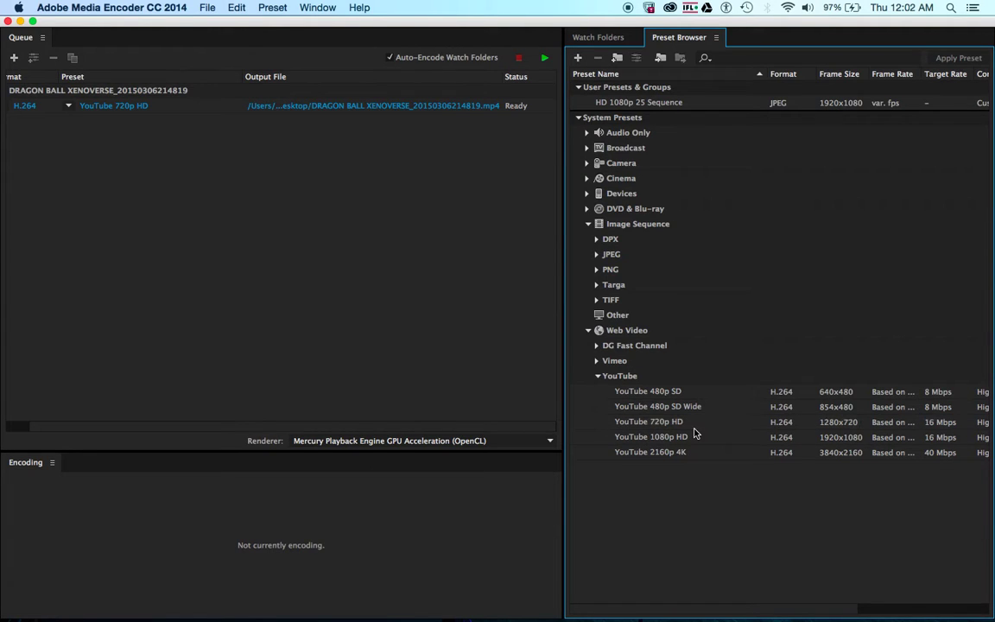
pyautogui.click(695, 423)
pyautogui.click(695, 439)
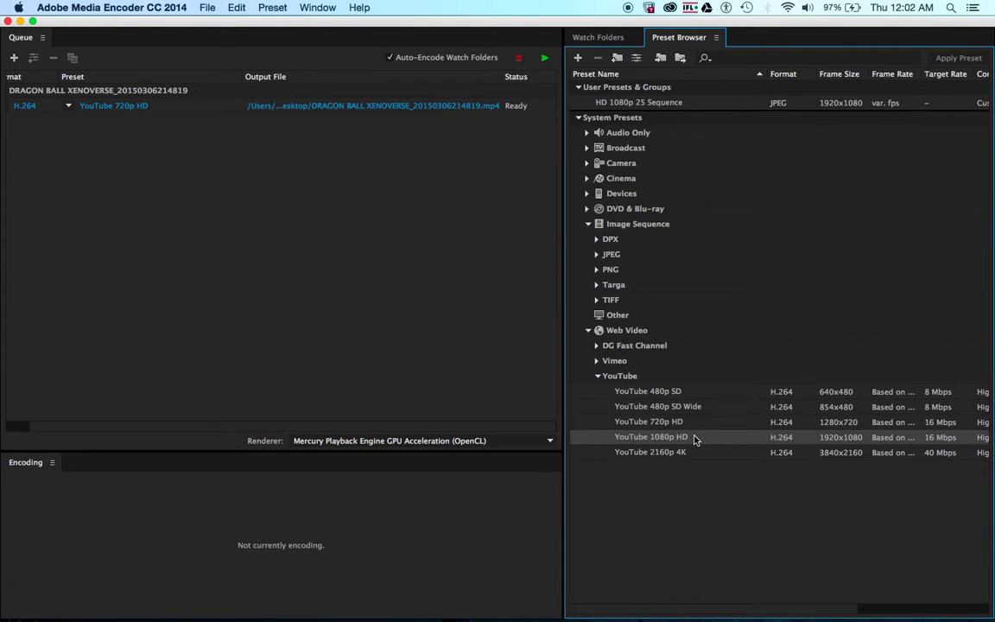
pyautogui.moveTo(695, 440); pyautogui.dragTo(373, 106)
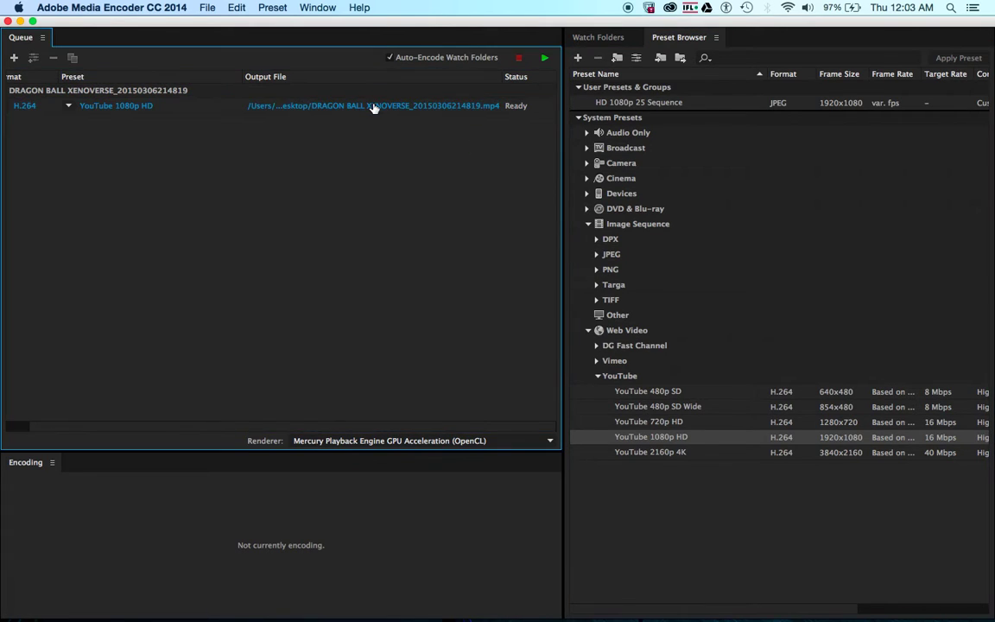
pyautogui.click(544, 59)
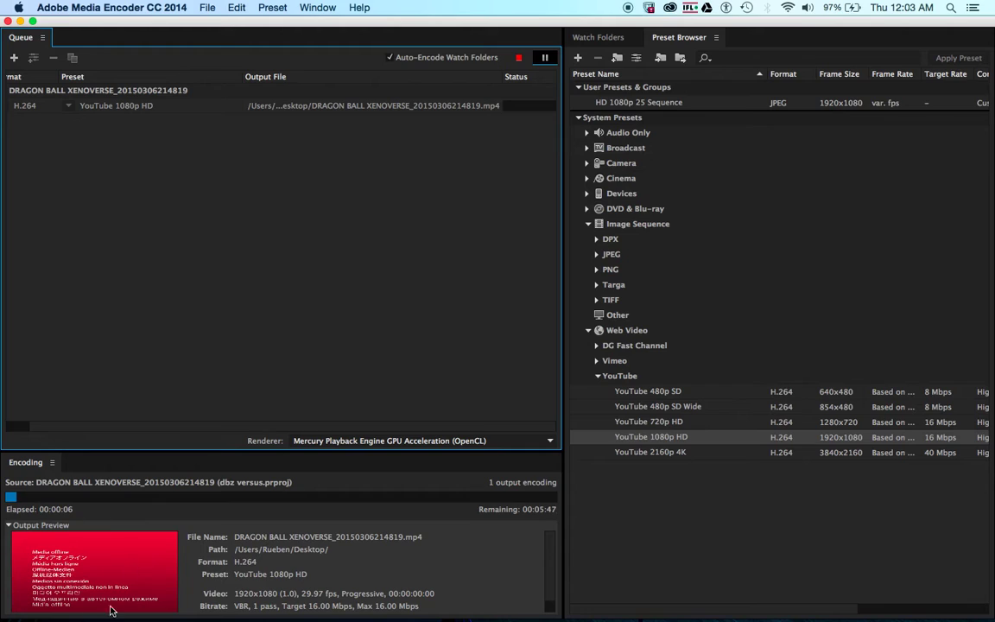
# Stop the running encode and remove the DRAGON BALL XENOVERSE item from the queue
pyautogui.click(518, 57)
pyautogui.click(570, 350)
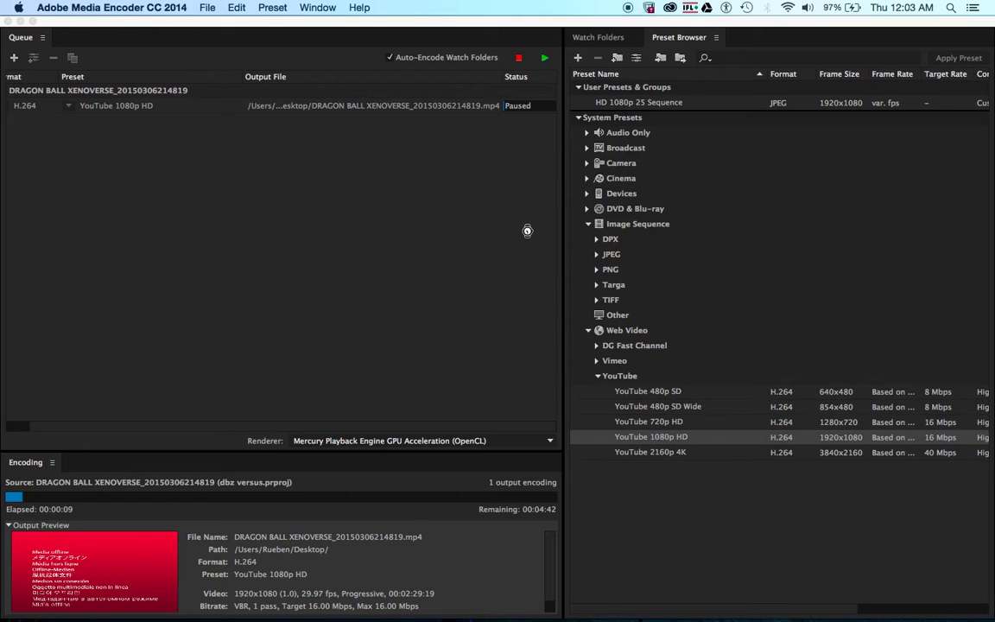
pyautogui.click(467, 108)
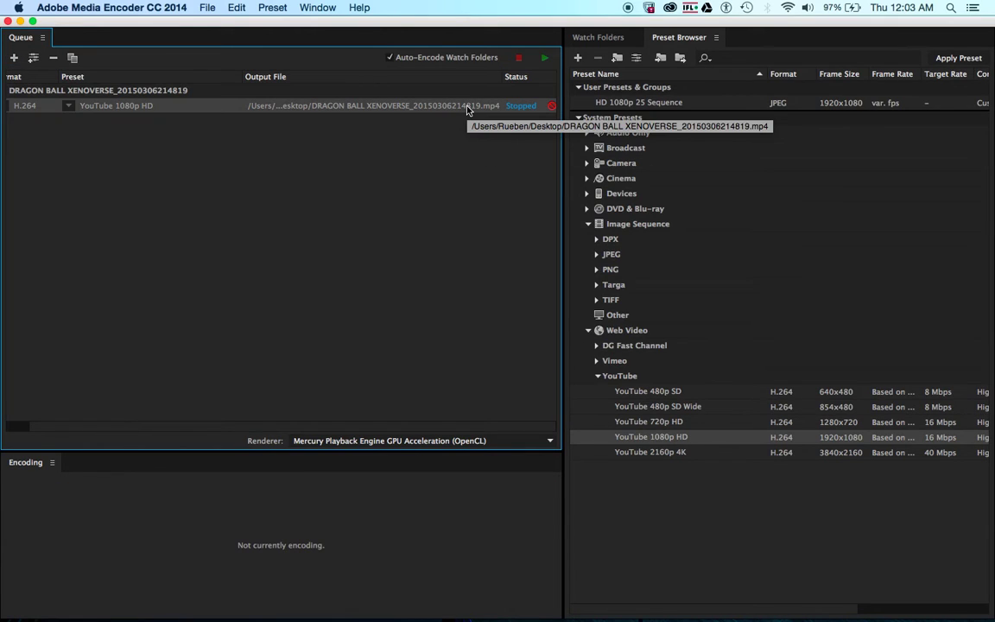
pyautogui.rightClick(464, 108)
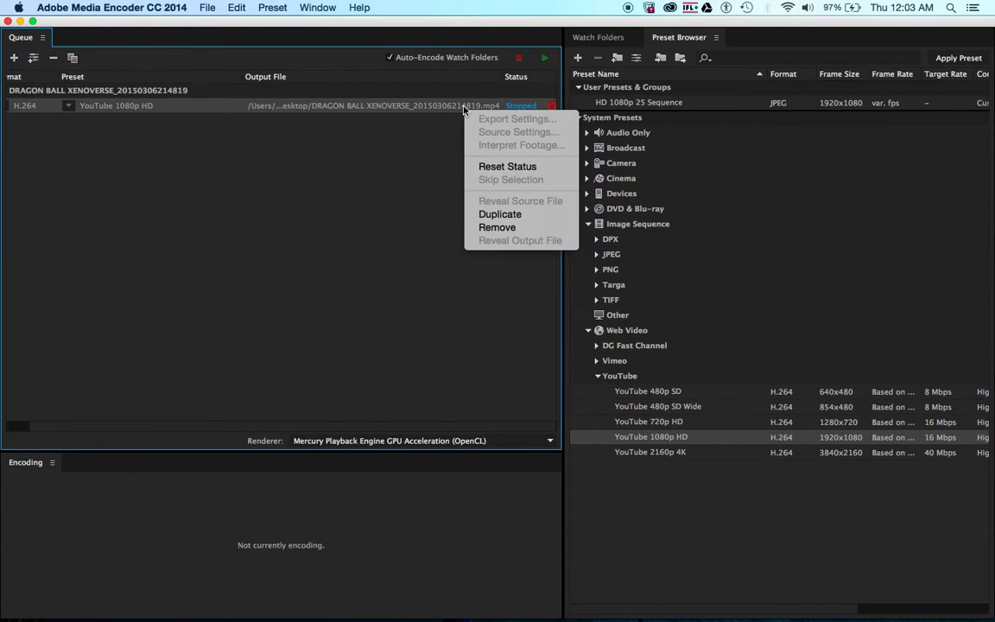
pyautogui.click(492, 227)
pyautogui.click(629, 363)
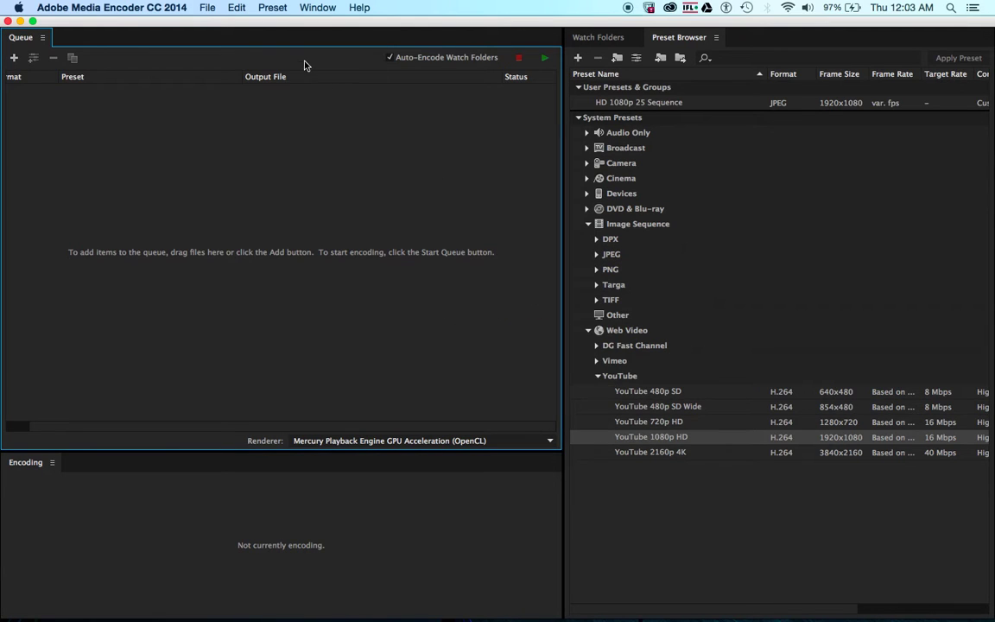
pyautogui.moveTo(207, 26); pyautogui.dragTo(190, 155)
# Add OP SC.prproj from the desktop op folder to the encoding queue
pyautogui.doubleClick(959, 67)
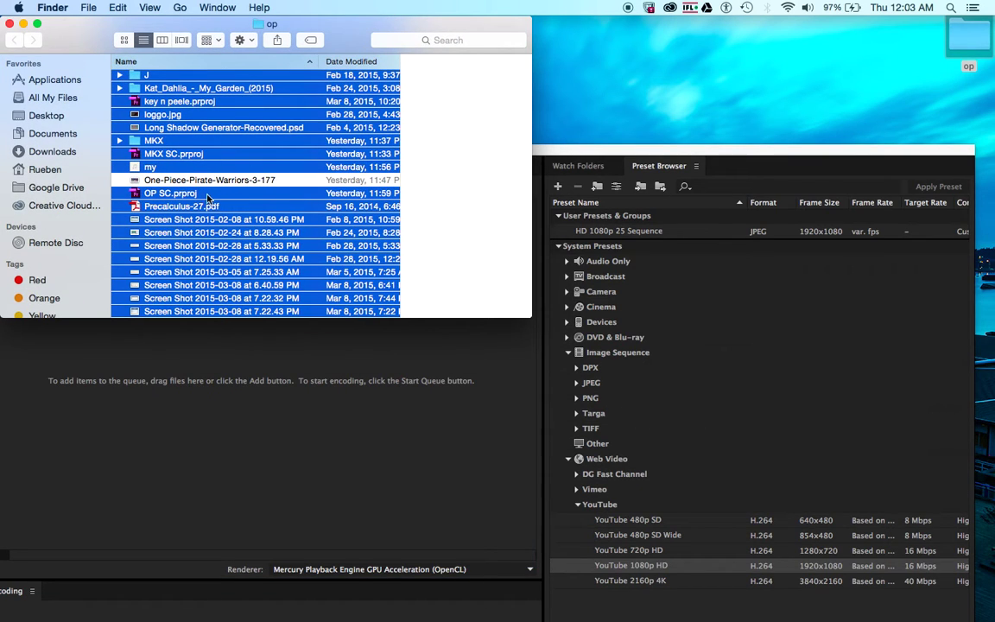
pyautogui.click(172, 193)
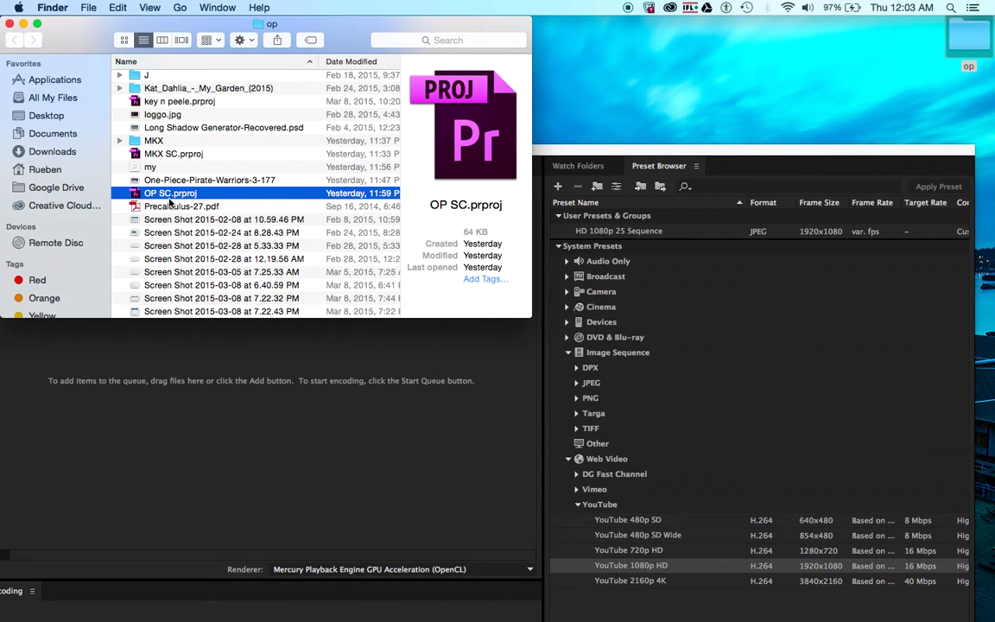
pyautogui.moveTo(157, 190); pyautogui.dragTo(100, 395)
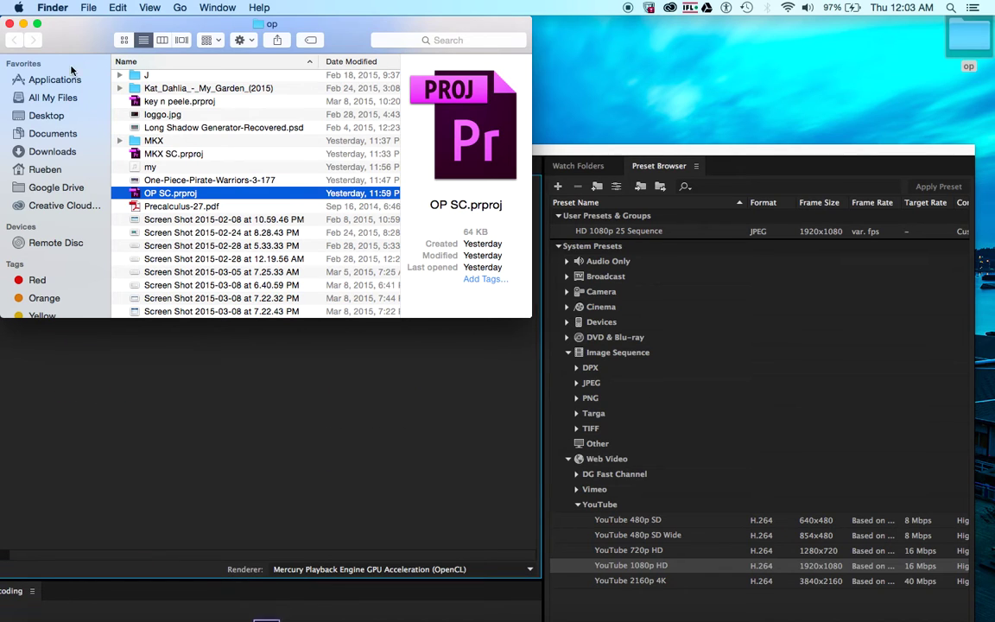
pyautogui.click(11, 24)
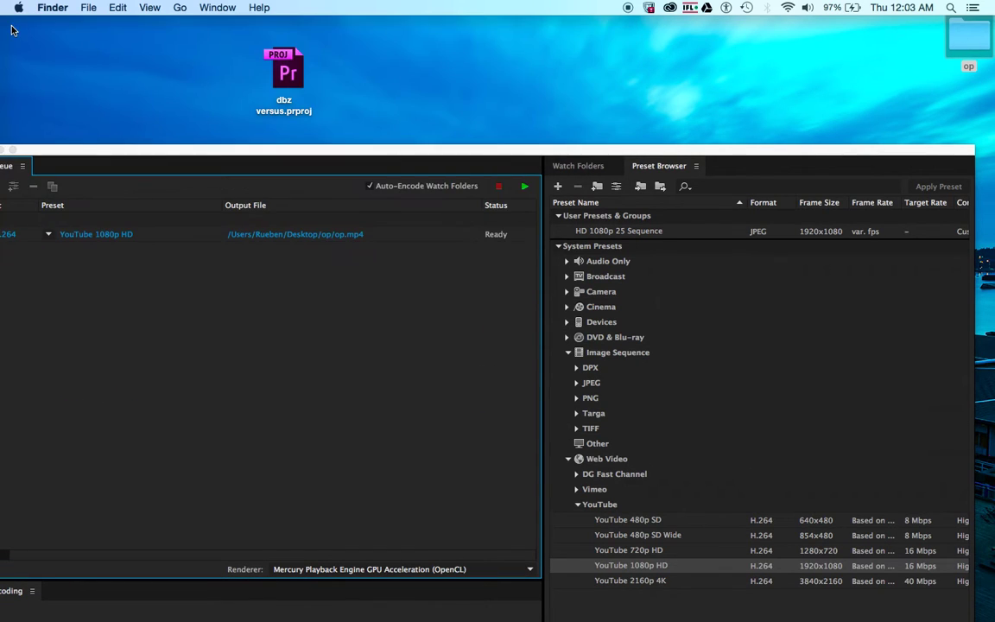
pyautogui.moveTo(184, 153); pyautogui.dragTo(202, 105)
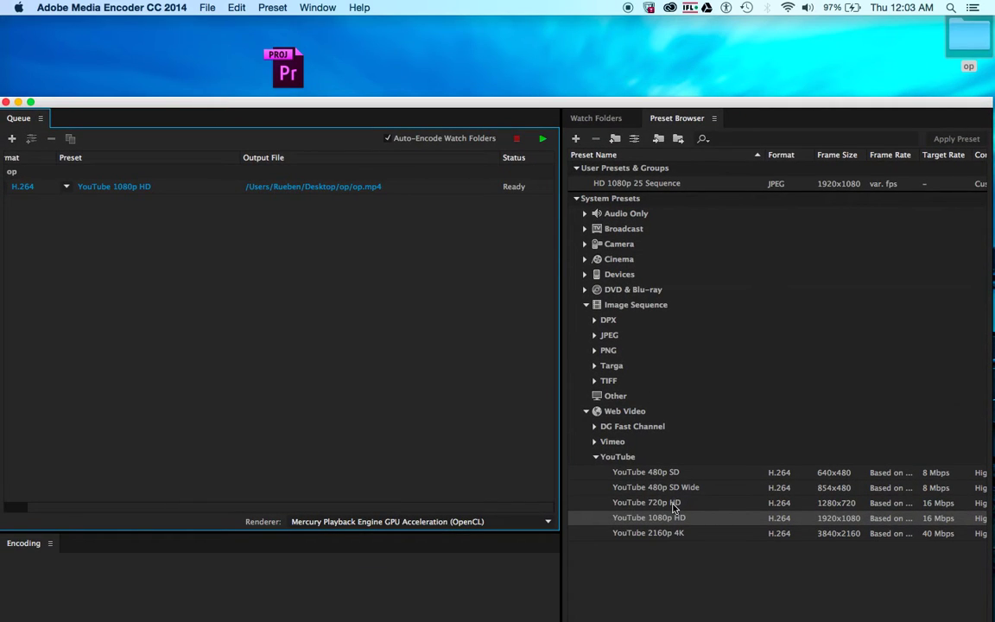
# Assign the YouTube 720p HD preset to the queued OP SC item and start encoding
pyautogui.moveTo(665, 522)
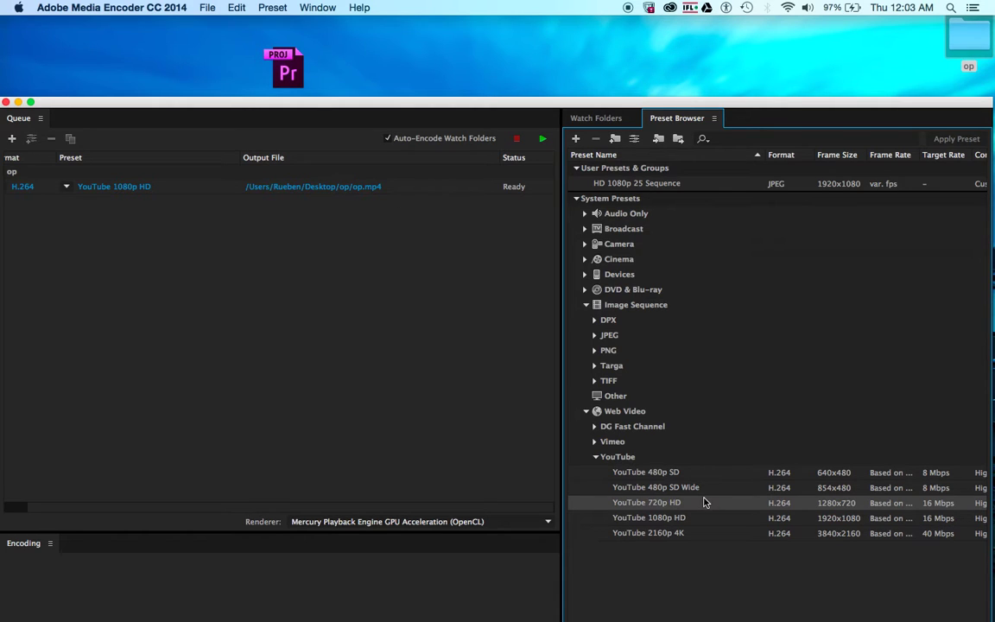
pyautogui.moveTo(704, 501); pyautogui.dragTo(415, 187)
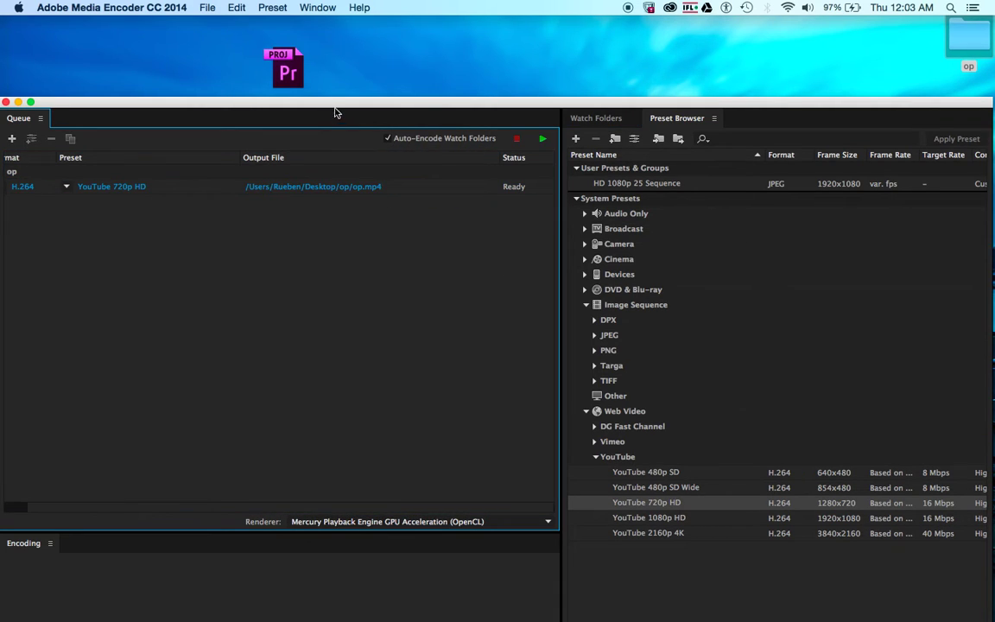
pyautogui.moveTo(336, 113); pyautogui.dragTo(354, 29)
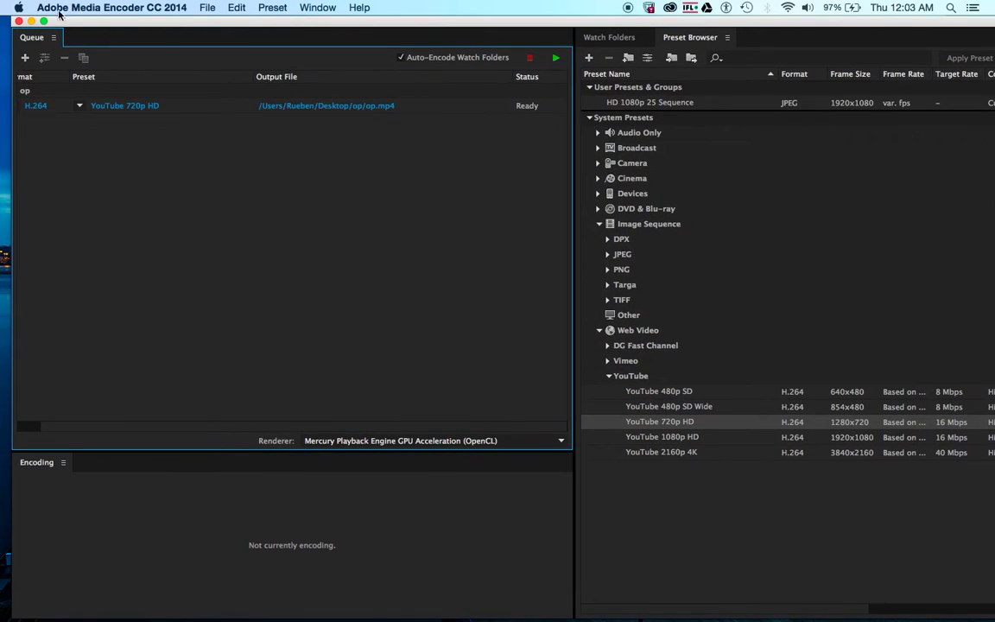
pyautogui.click(44, 21)
pyautogui.click(544, 58)
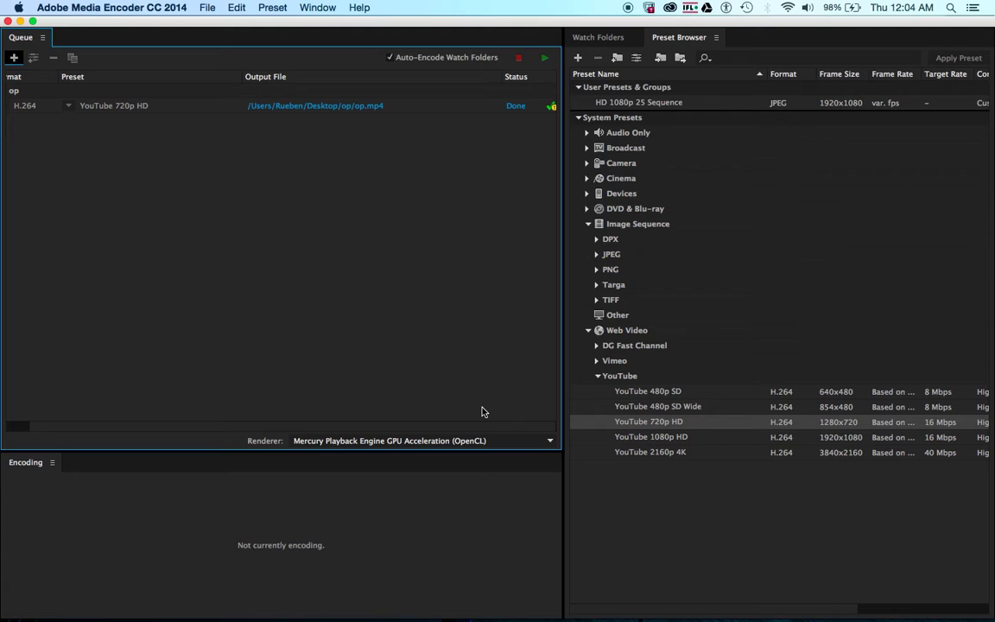
# Let the op.mp4 encode run until the queue item shows Done
pyautogui.hscroll(-2, 397, 371)
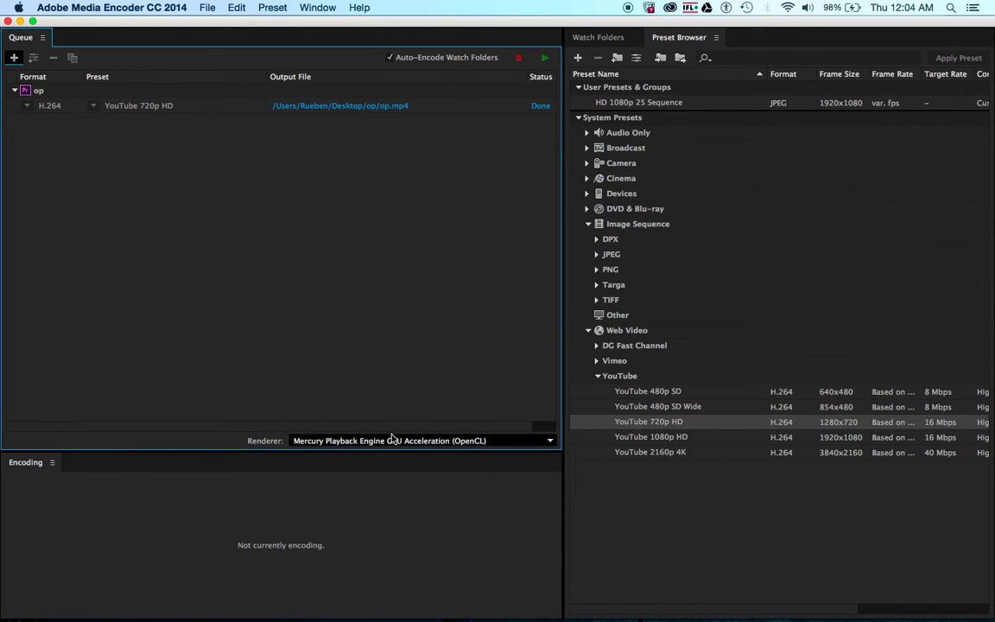
pyautogui.hscroll(2, 397, 432)
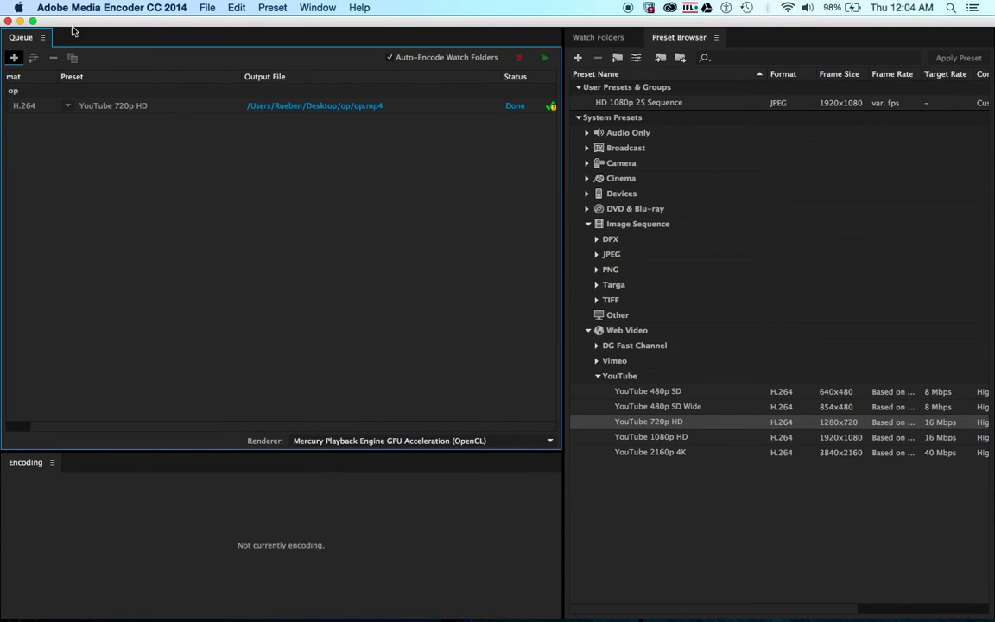
# Drag op.mp4 out of the op folder and place it beside dbz versus.prproj on the desktop
pyautogui.click(21, 20)
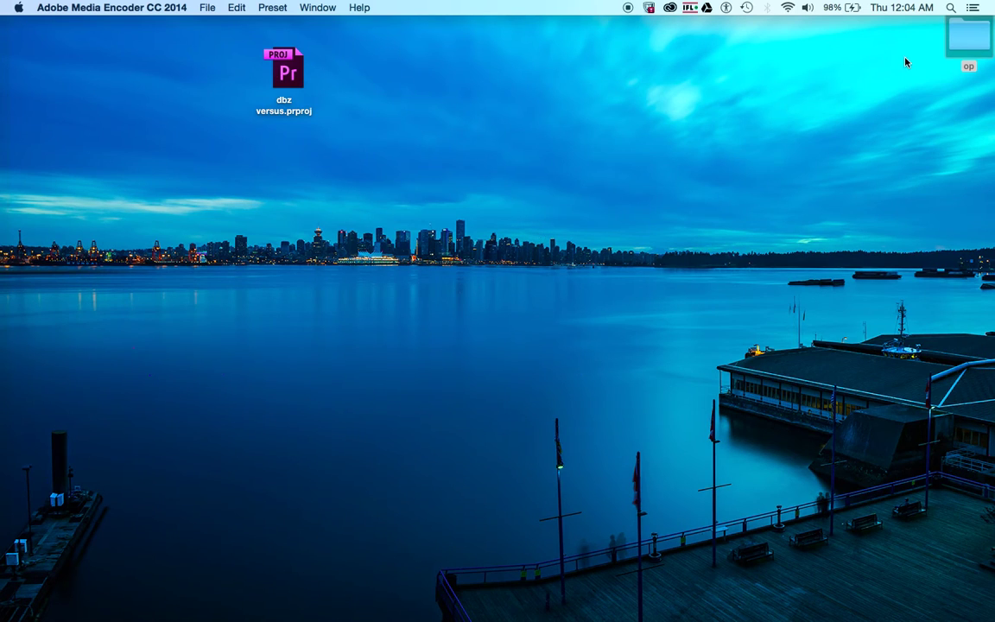
pyautogui.doubleClick(966, 39)
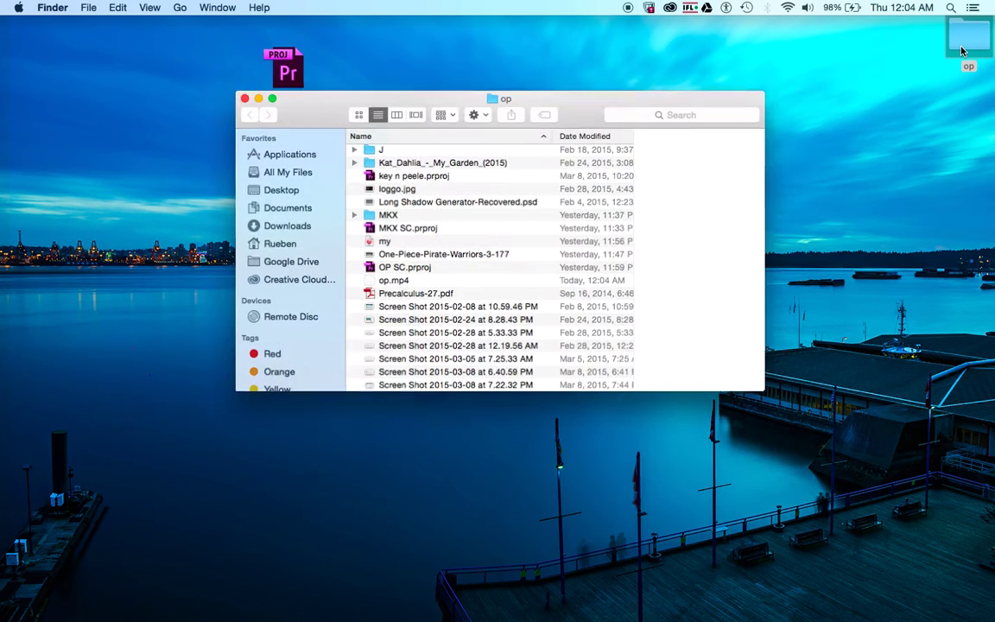
pyautogui.scroll(-10, 422, 262)
pyautogui.scroll(8, 421, 262)
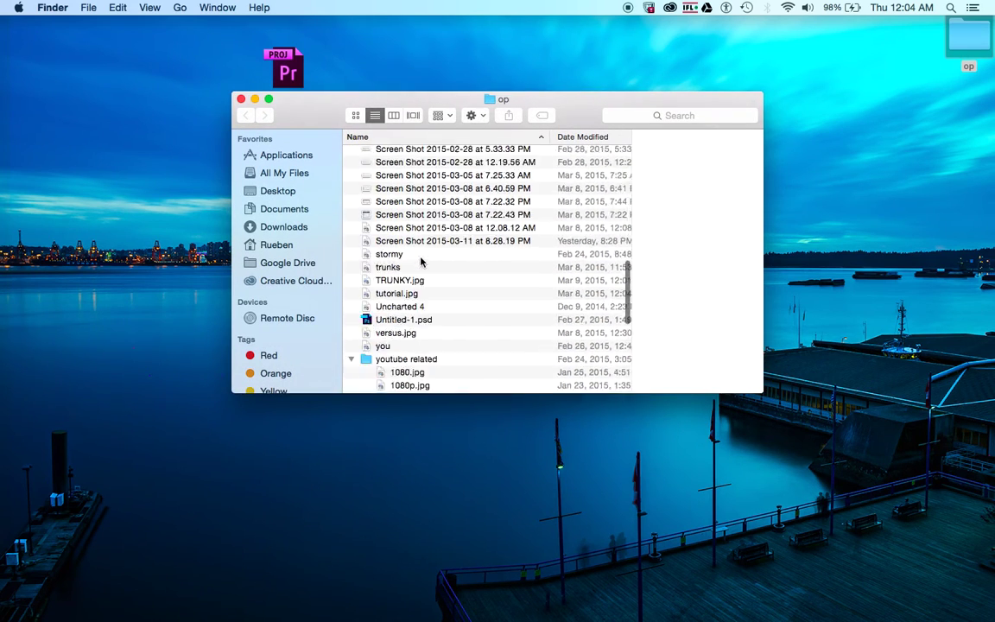
pyautogui.scroll(2, 421, 261)
pyautogui.click(419, 242)
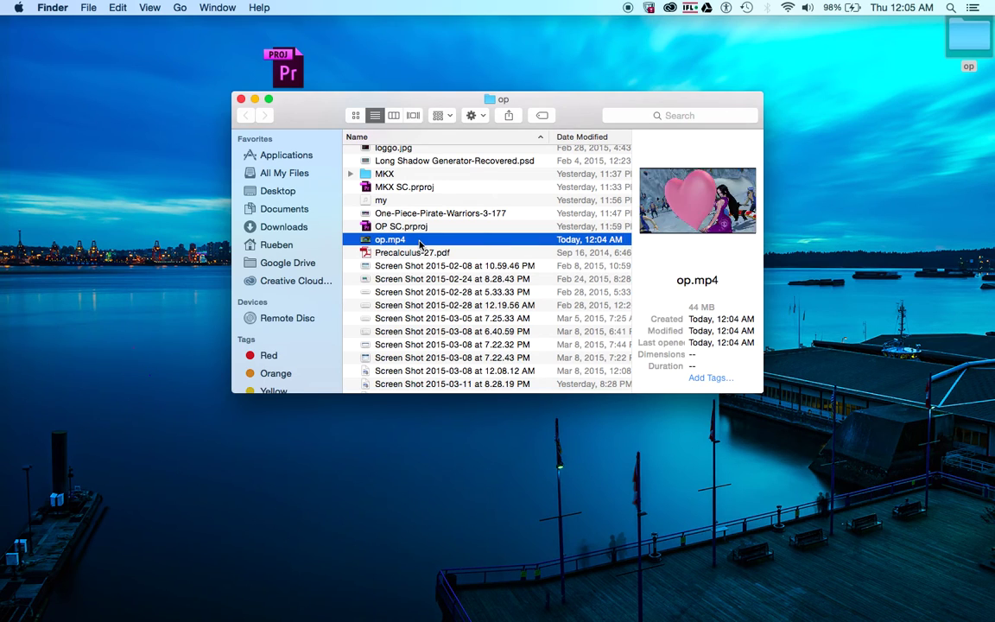
pyautogui.moveTo(420, 242); pyautogui.dragTo(142, 206)
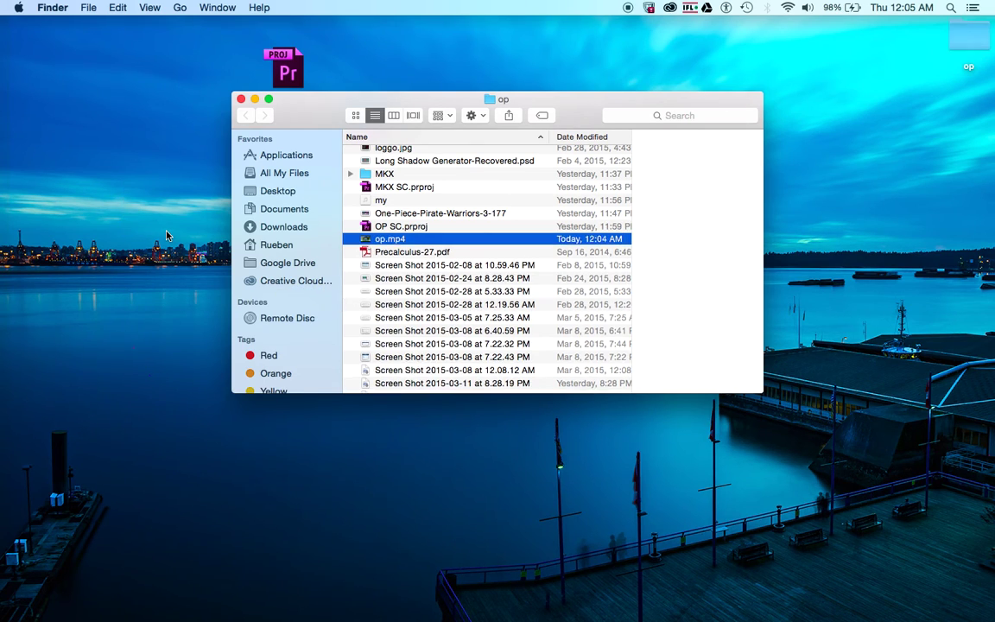
pyautogui.click(256, 99)
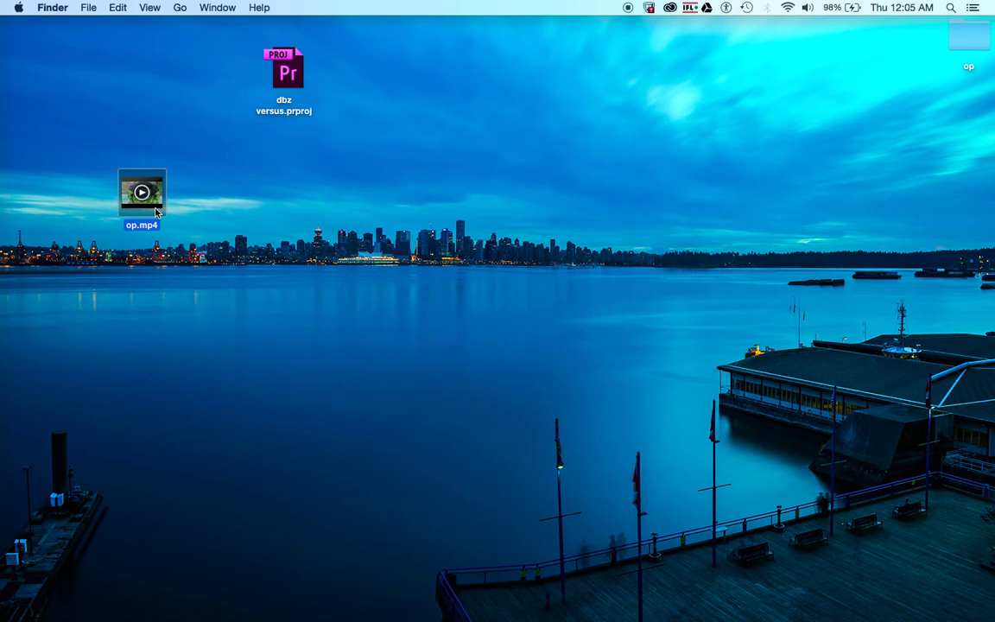
pyautogui.moveTo(140, 190); pyautogui.dragTo(390, 90)
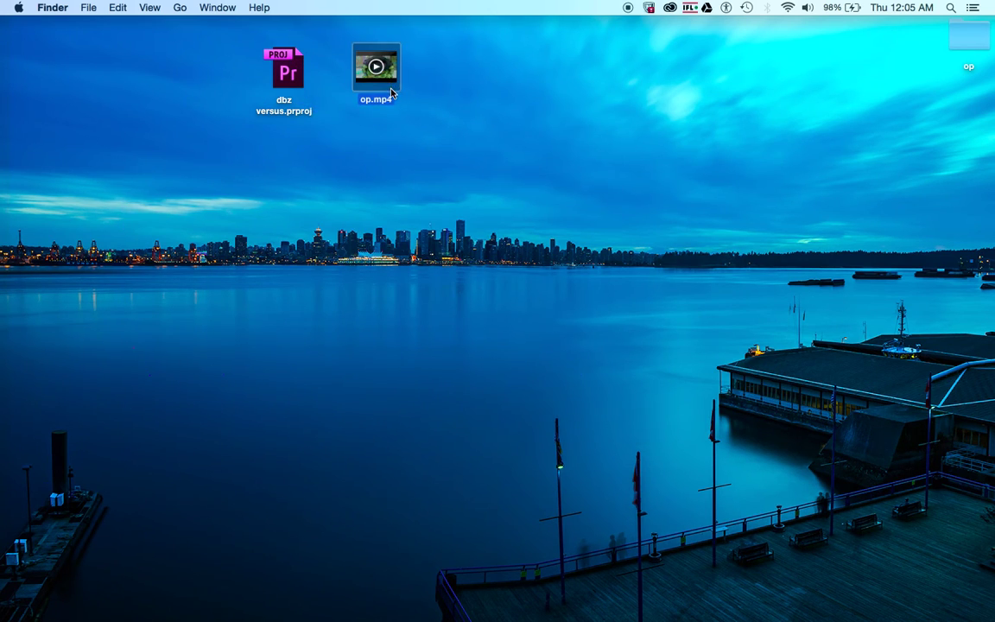
pyautogui.doubleClick(390, 92)
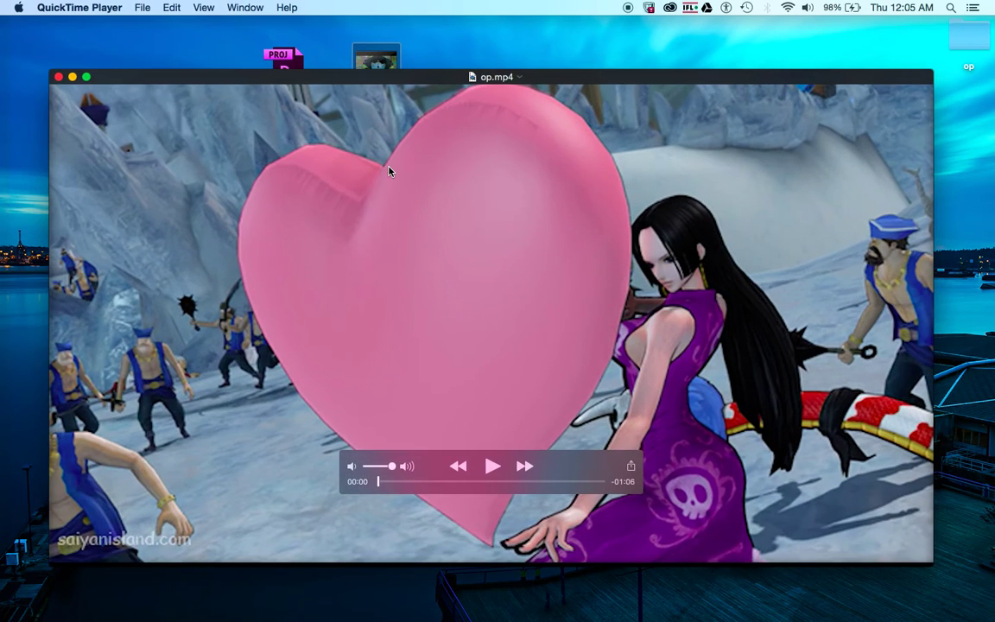
pyautogui.click(493, 467)
pyautogui.click(424, 481)
pyautogui.click(445, 483)
pyautogui.click(491, 467)
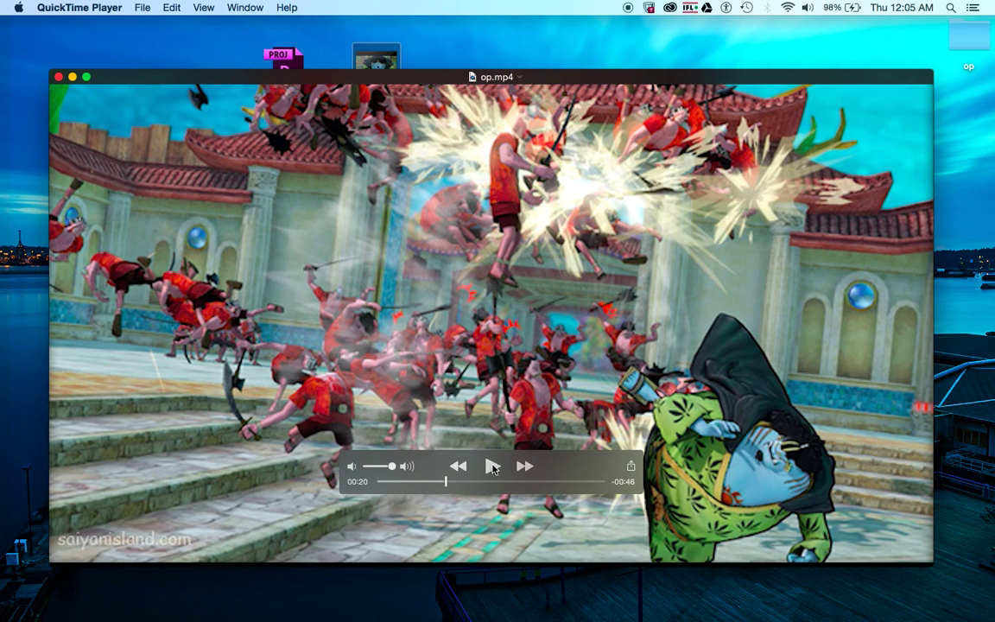
pyautogui.click(58, 77)
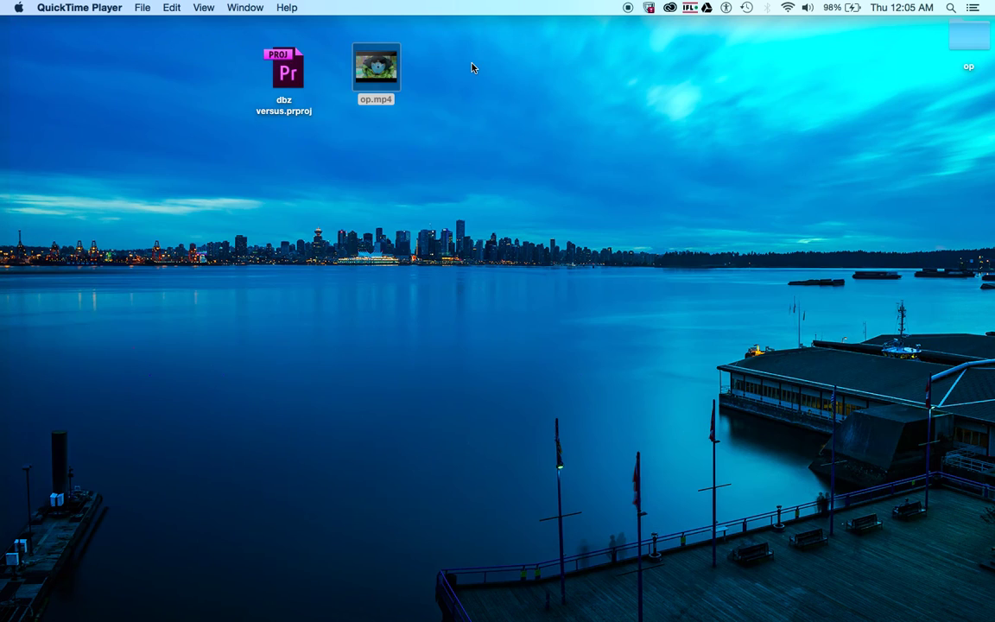